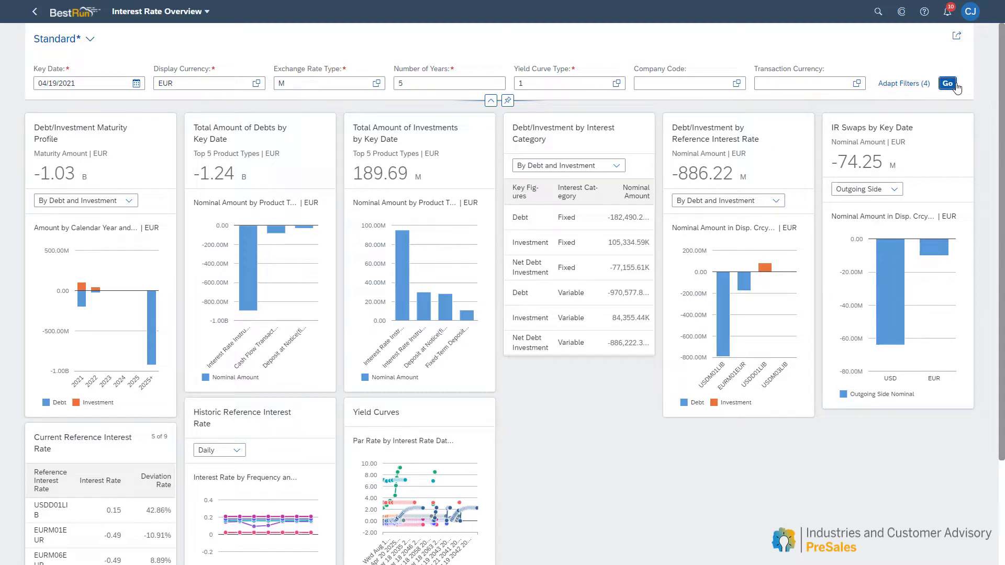
# Open the Debt/Investment Maturity Profile and filter it to company code 1710
pyautogui.click(76, 148)
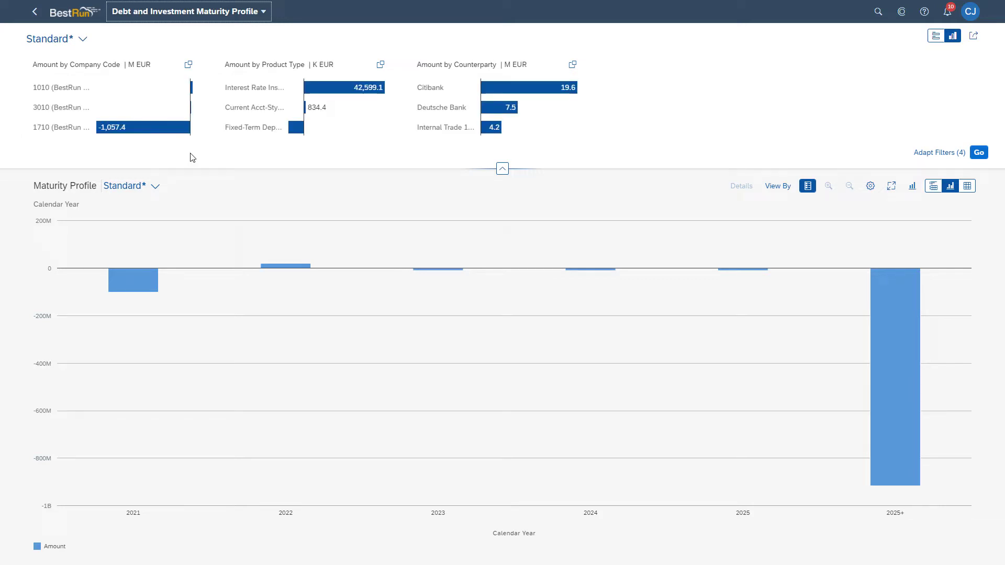
pyautogui.click(156, 130)
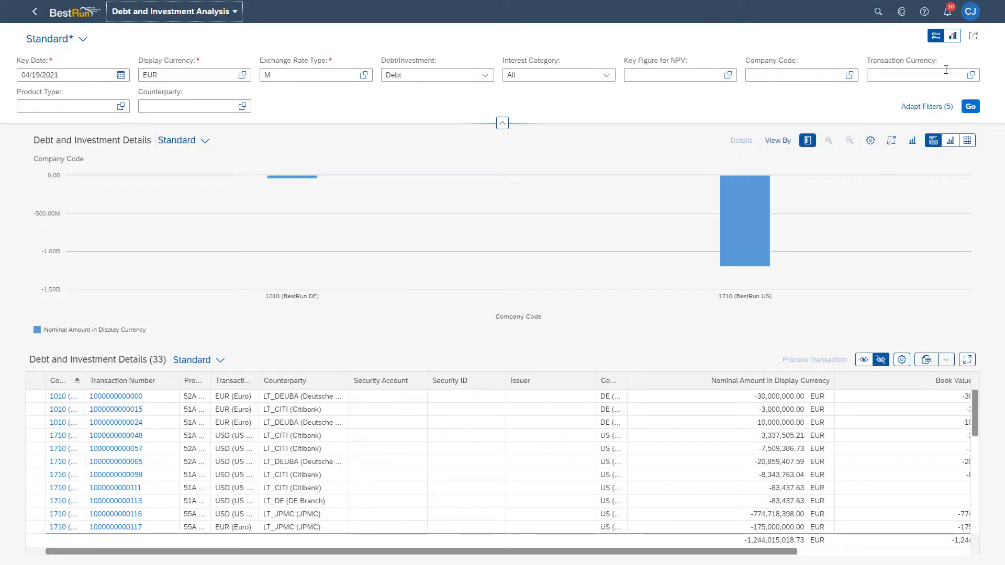
# Show the visual filter bar and break the debt and investment chart down by Product Type
pyautogui.click(953, 35)
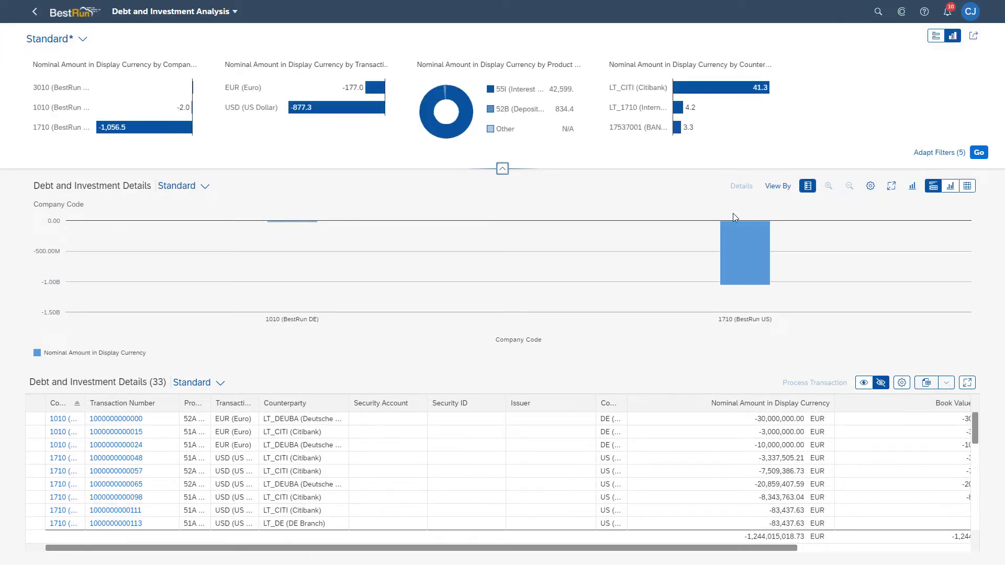
pyautogui.click(789, 186)
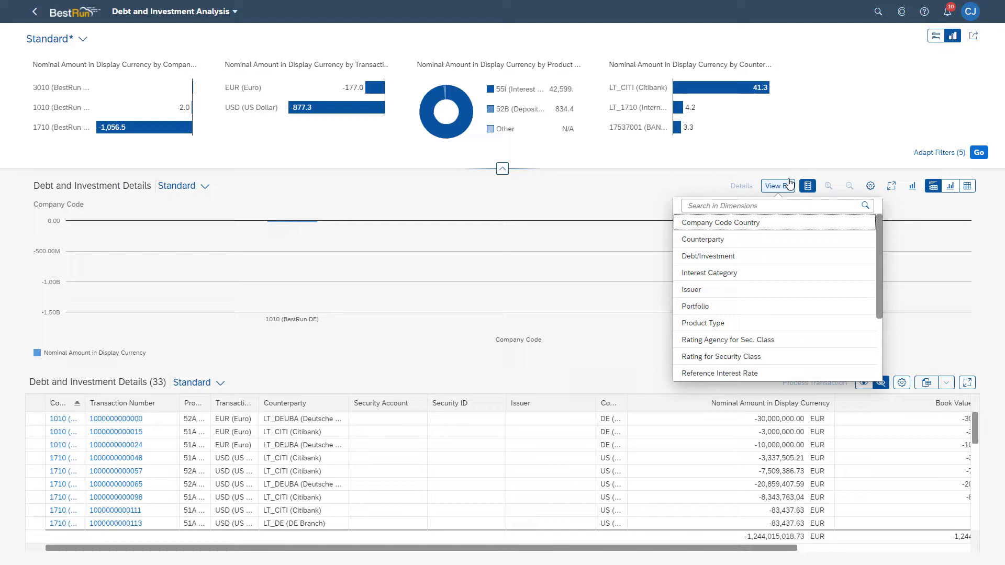
pyautogui.click(695, 323)
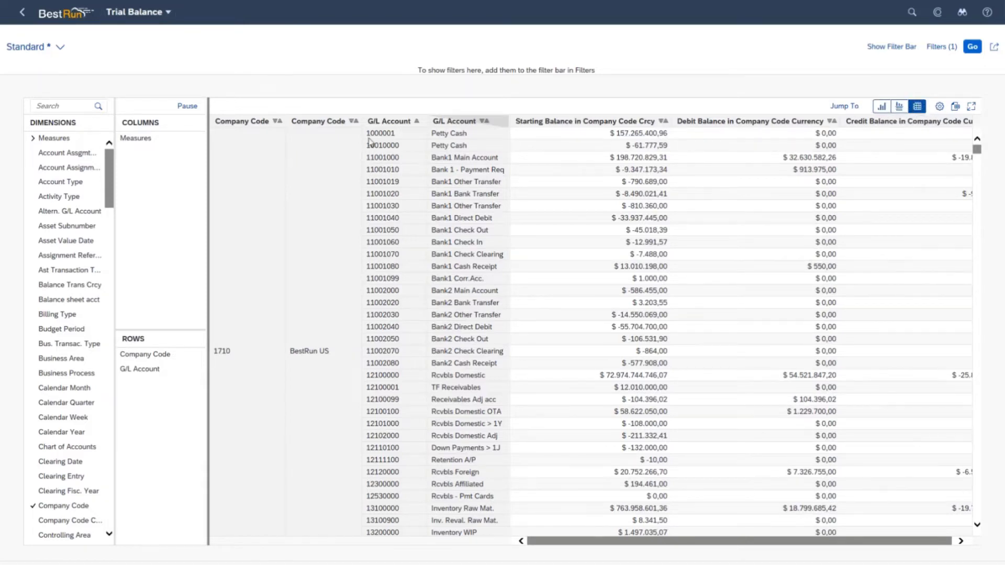
# Find 'customer' in Dimensions, place Customer between Company Code and G/L Account, then show related customer apps
pyautogui.click(67, 106)
pyautogui.write('customer')
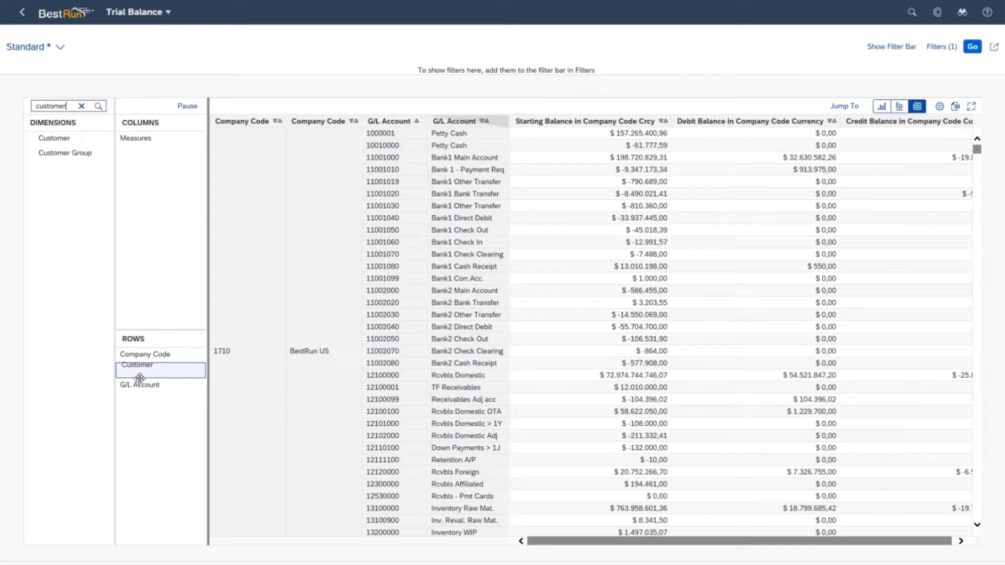
pyautogui.moveTo(108, 171); pyautogui.dragTo(135, 369)
pyautogui.click(532, 525)
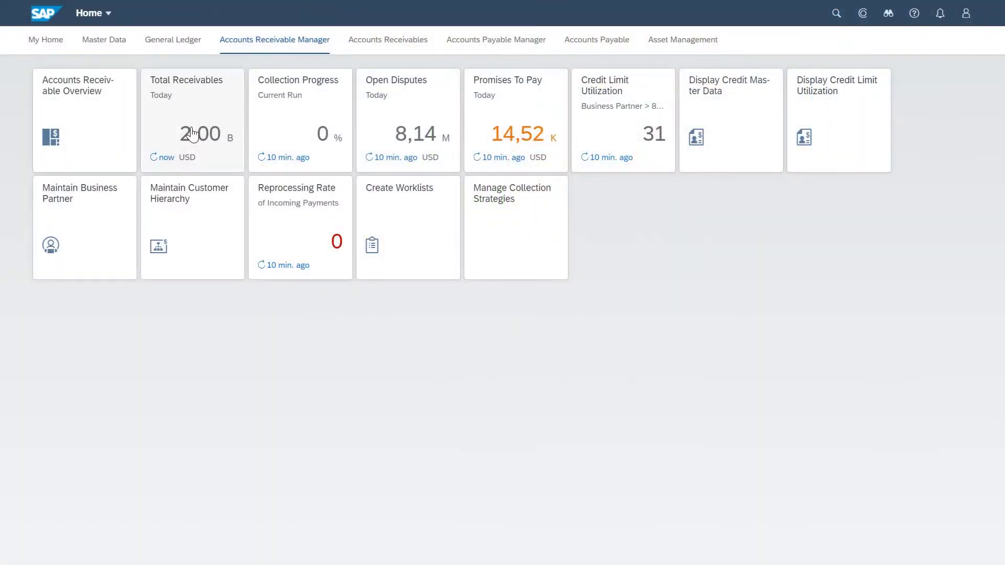
# View Total Receivables by Due Period and expand its filter bar
pyautogui.click(192, 134)
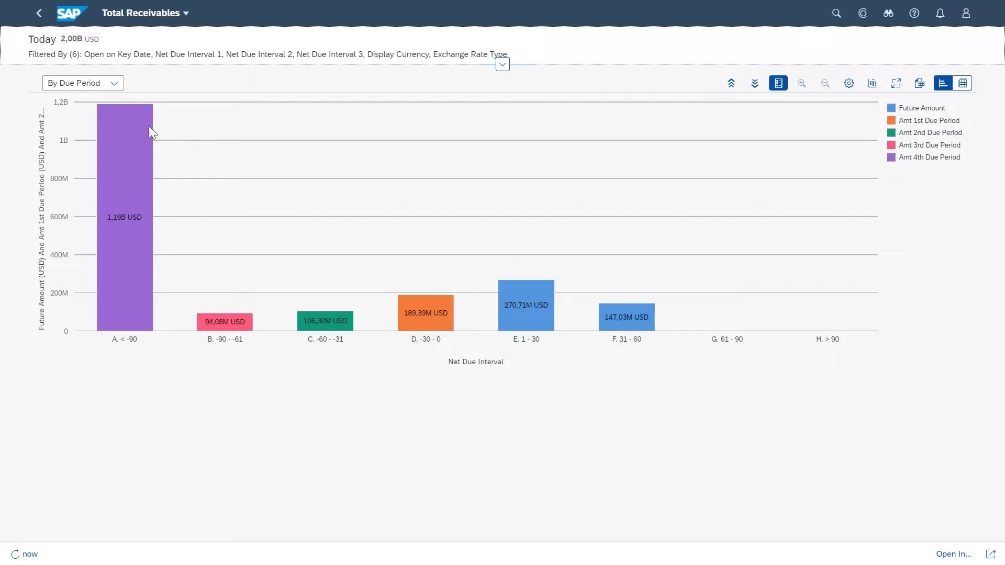
pyautogui.click(115, 84)
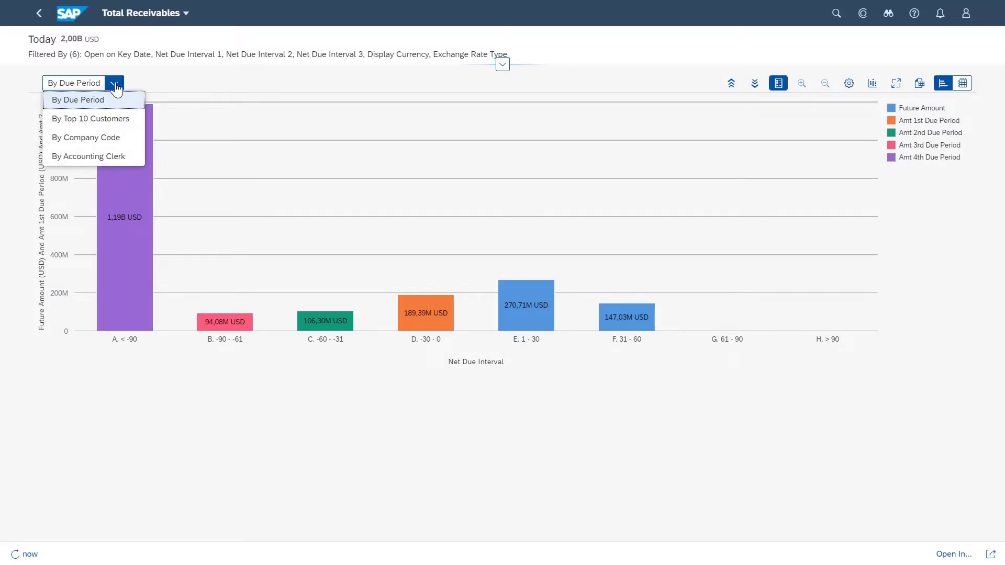
pyautogui.click(114, 83)
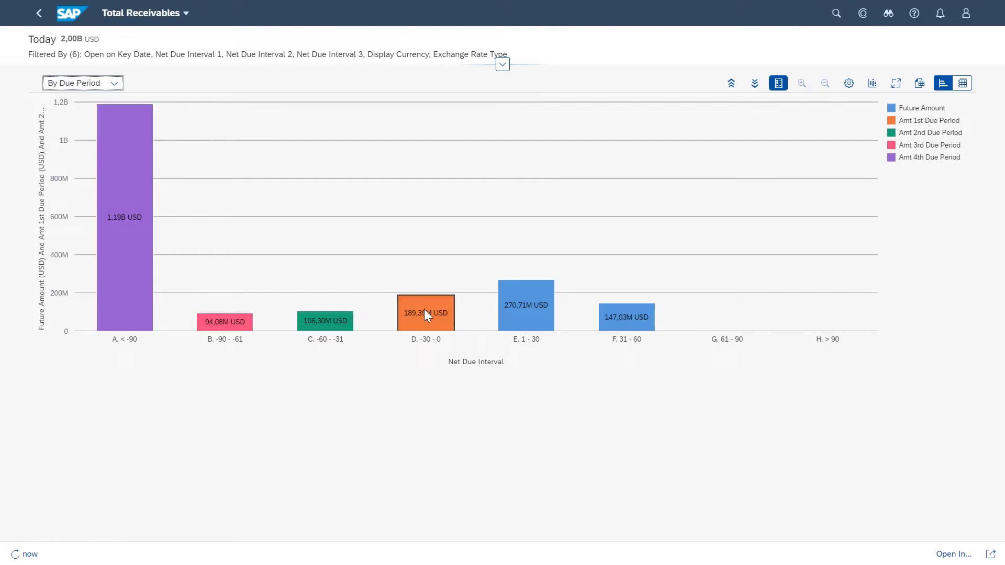
pyautogui.click(502, 66)
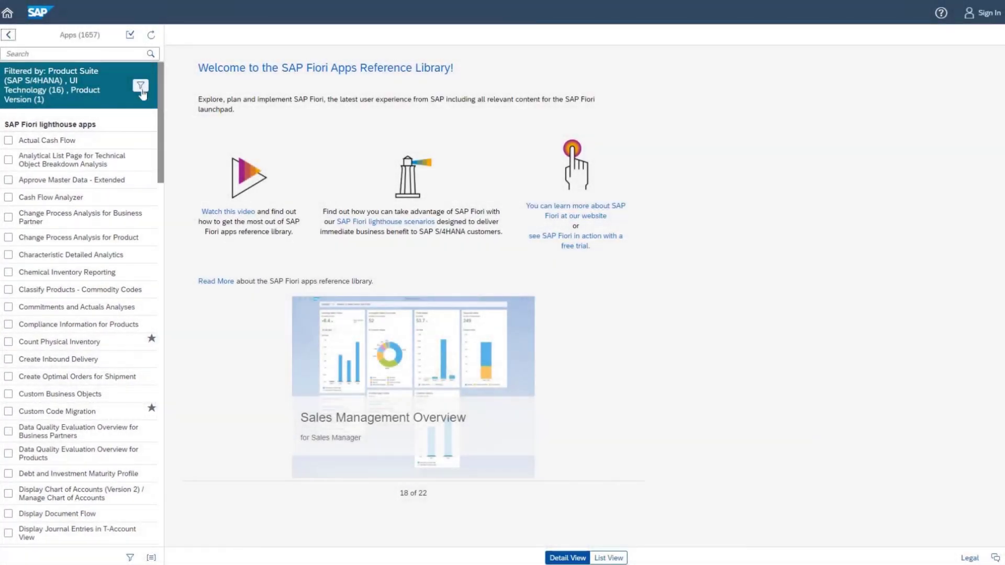
# Filter the app list by Role, selecting all five roles matching 'mainte'
pyautogui.click(141, 87)
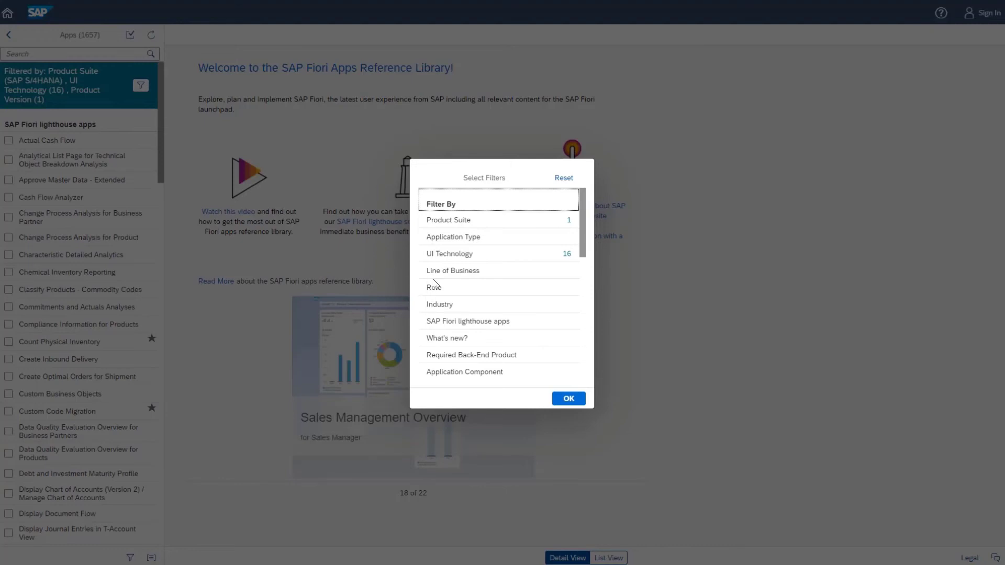
pyautogui.click(460, 288)
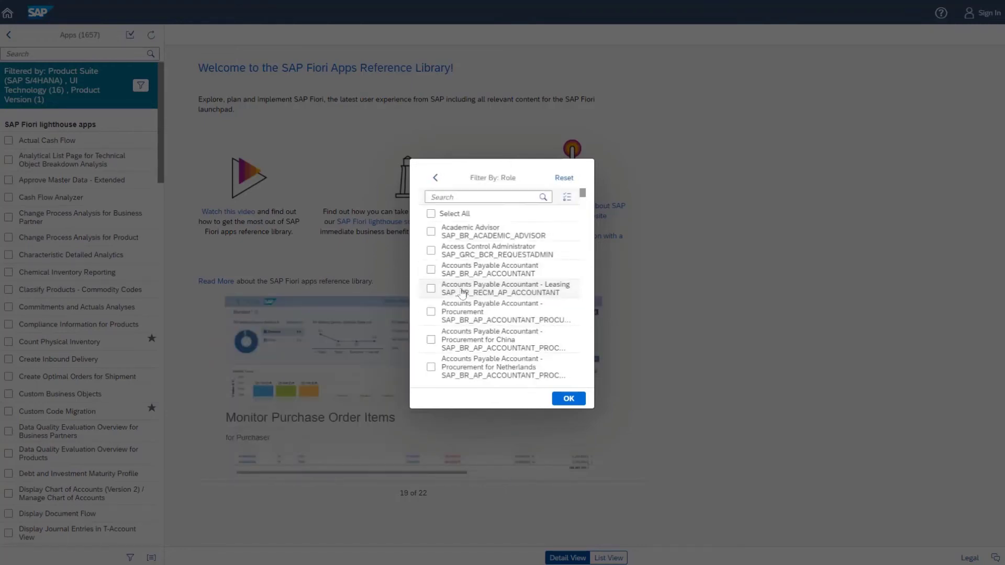
pyautogui.click(454, 197)
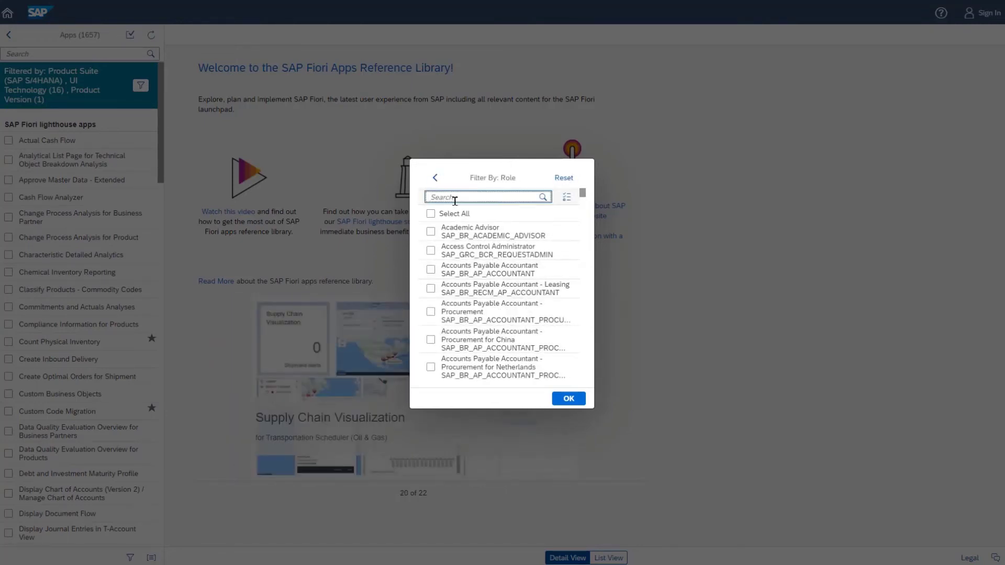
pyautogui.write('mainte')
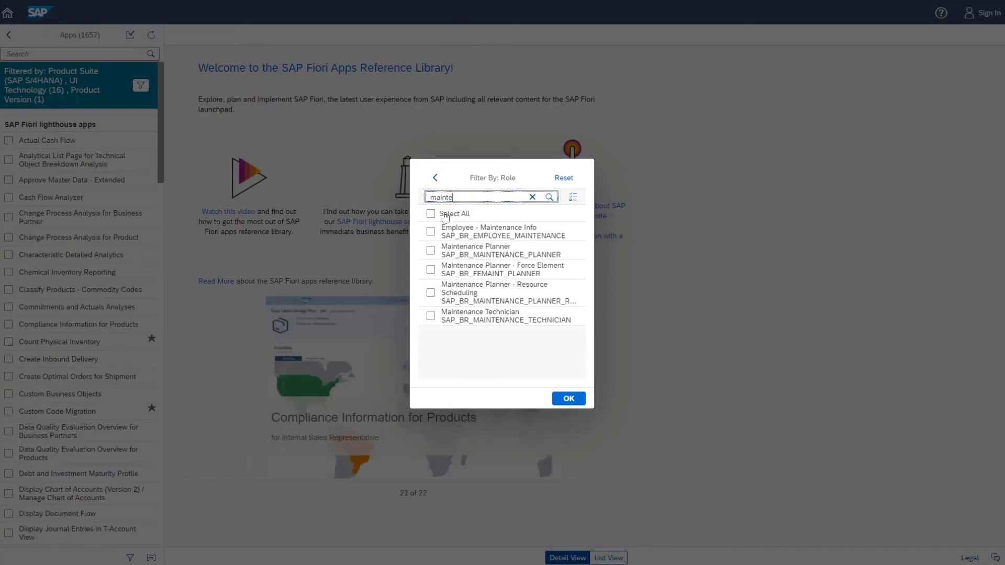
pyautogui.click(431, 214)
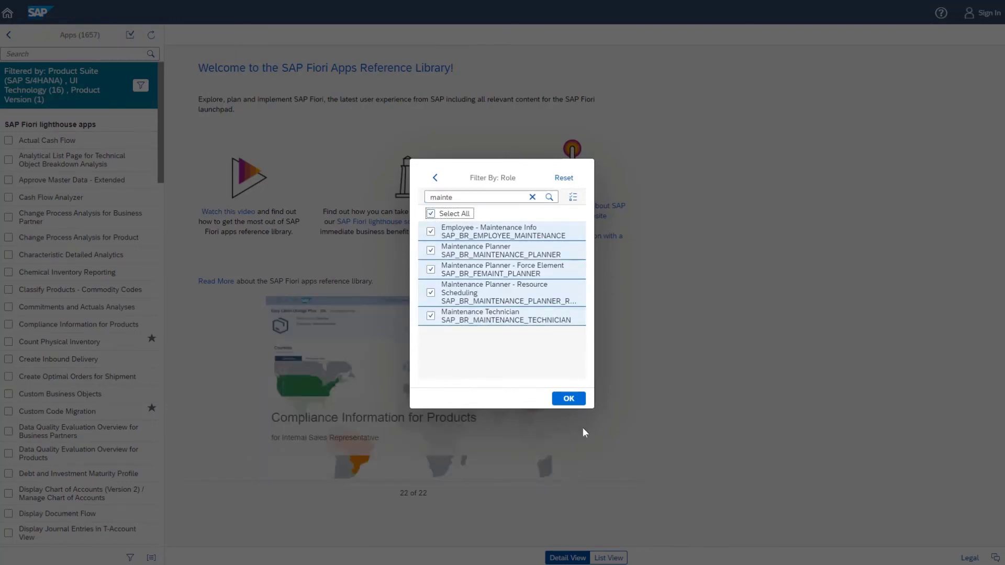
pyautogui.click(569, 399)
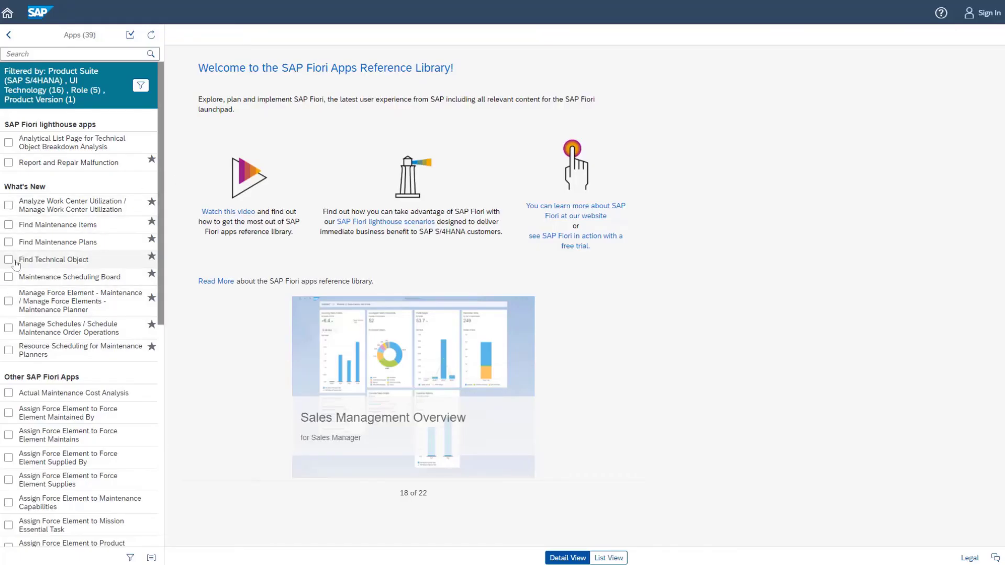
# Open the App Details for Find Technical Object from the What's New list
pyautogui.click(8, 260)
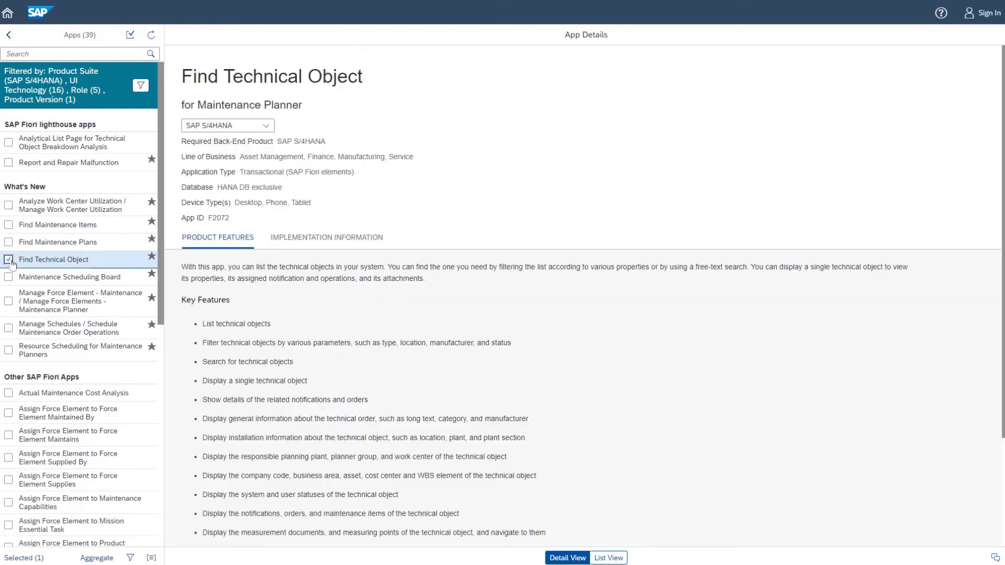